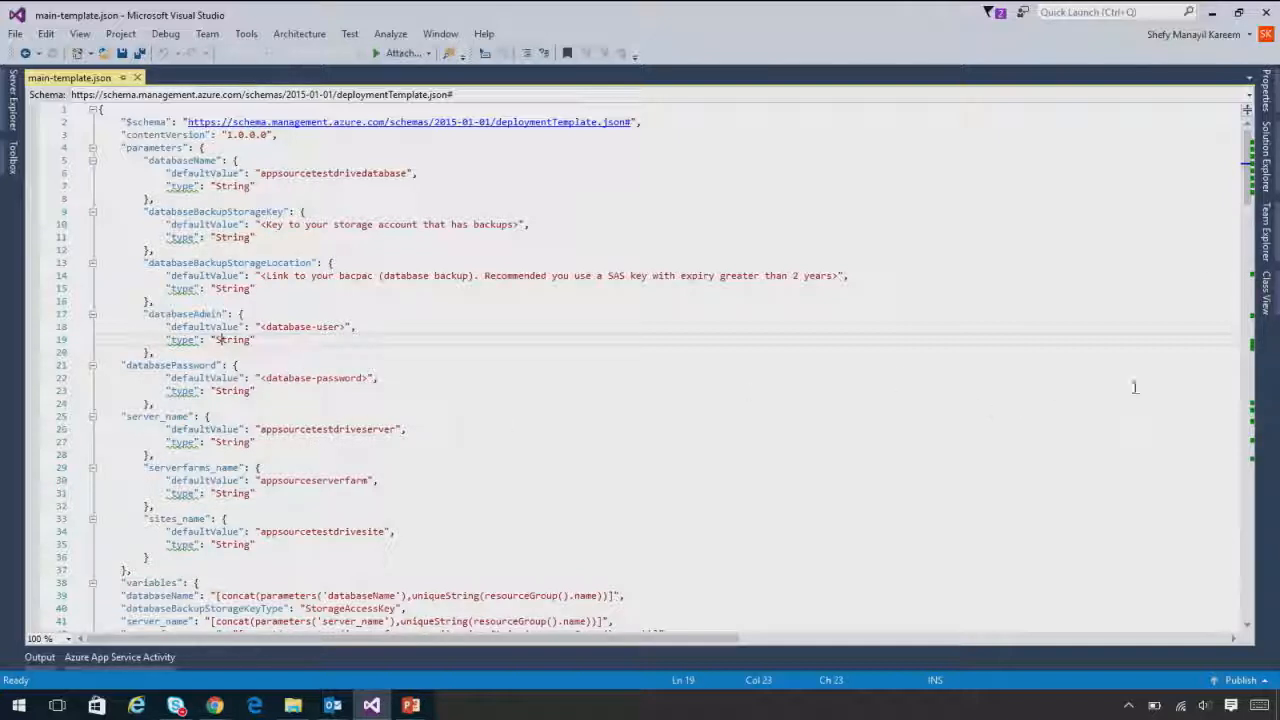
Examine the parameters, variables, resources, outputs and MSDeploy extension sections of main-template.json
{"action": "left_click_drag", "start_coordinate": [1245, 174], "coordinate": [1245, 206]}
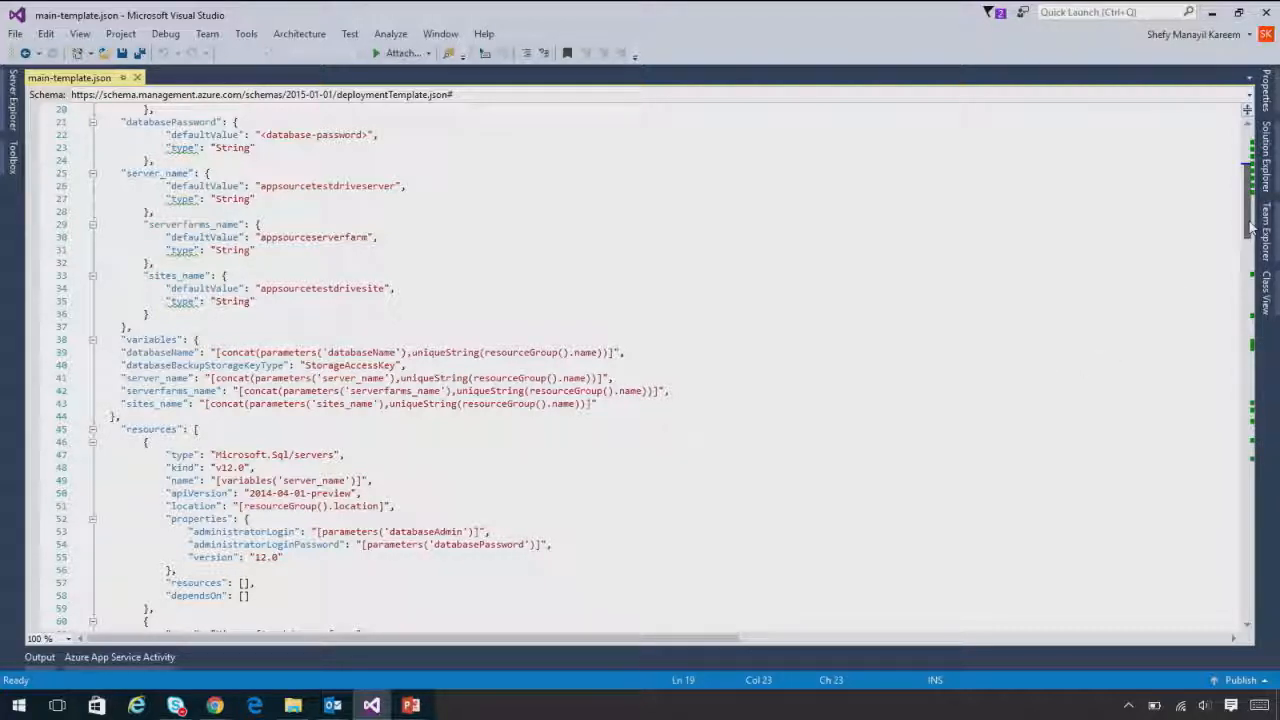
{"action": "left_click_drag", "start_coordinate": [1249, 228], "coordinate": [1240, 313]}
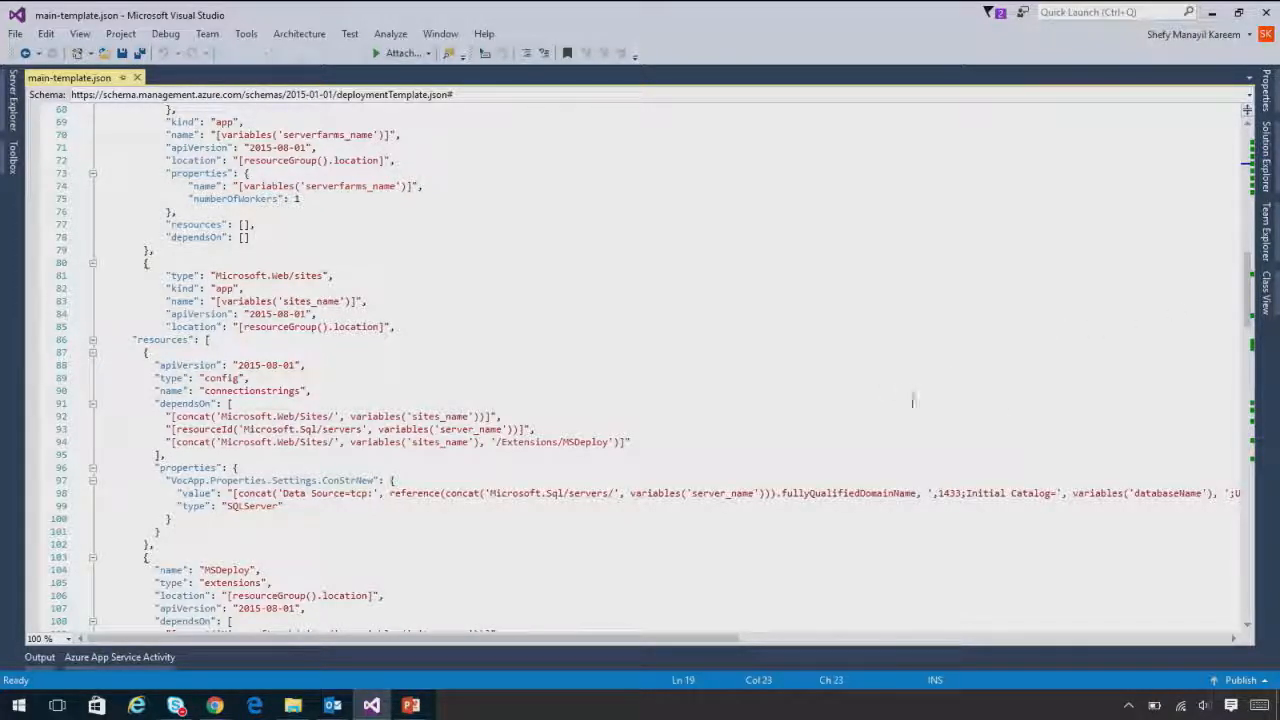
{"action": "left_click_drag", "start_coordinate": [1239, 326], "coordinate": [1211, 534]}
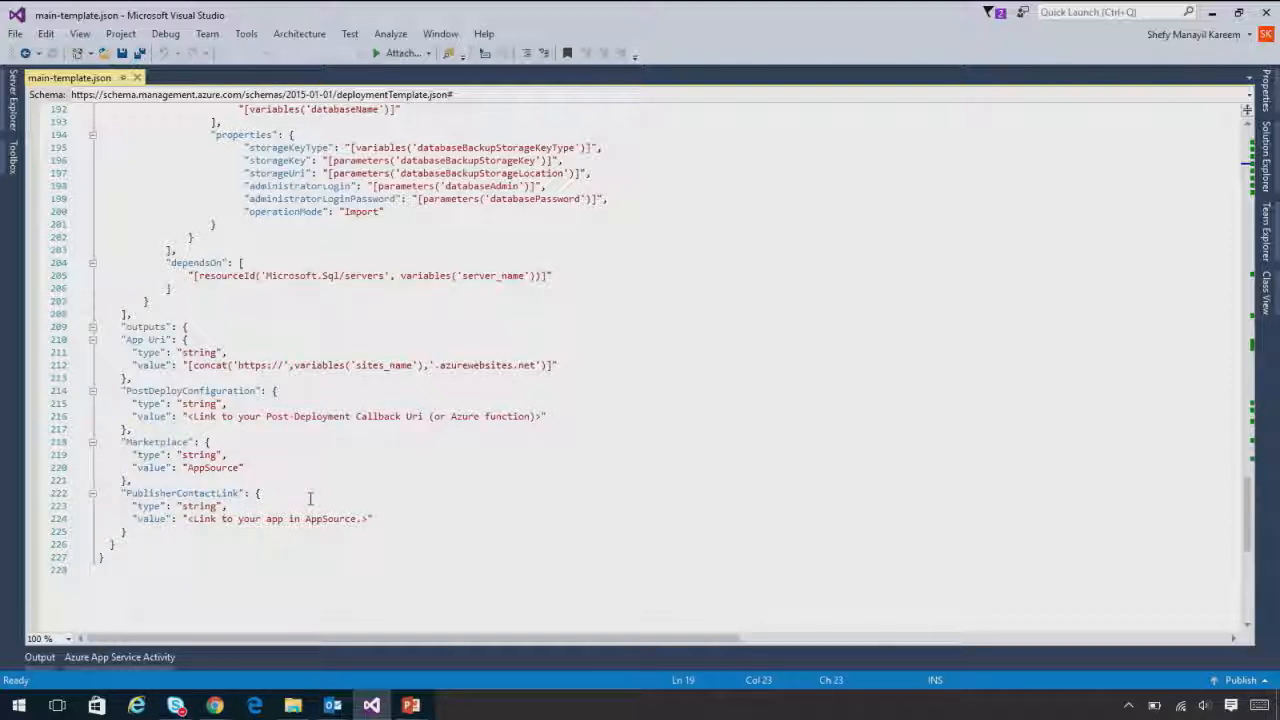
{"action": "left_click_drag", "start_coordinate": [1256, 512], "coordinate": [1236, 389]}
{"action": "scroll", "coordinate": [1236, 389], "scroll_direction": "up", "scroll_amount": 9}
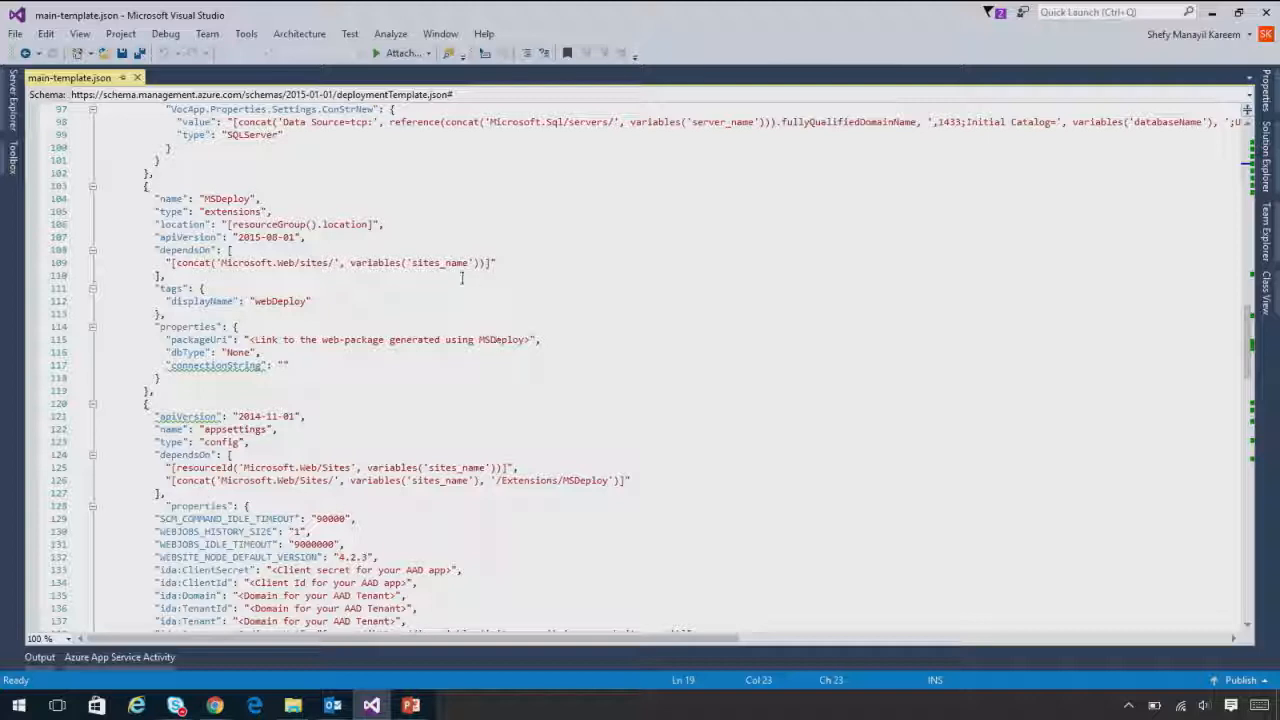
Switch to Chrome and show the trial and environment configuration of the MyNewTestDriveDemo offer in the Azure Publishing portal
{"action": "left_click", "coordinate": [217, 706]}
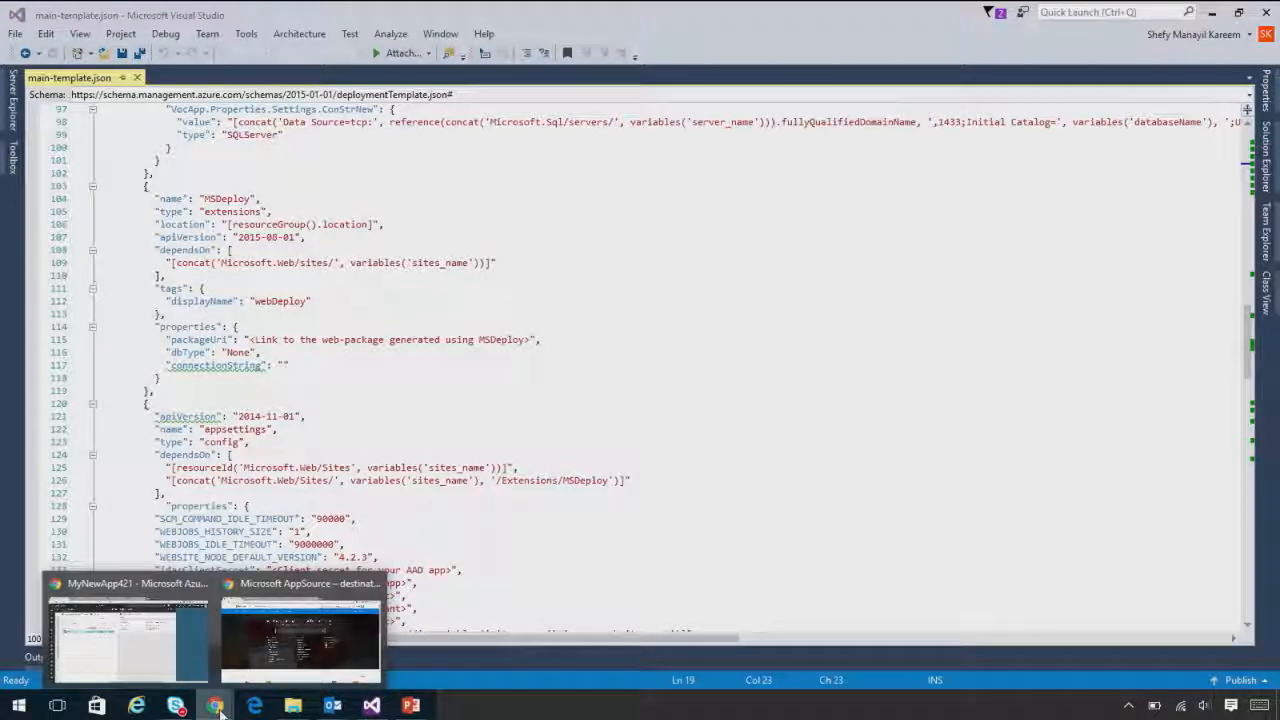
{"action": "left_click", "coordinate": [300, 635]}
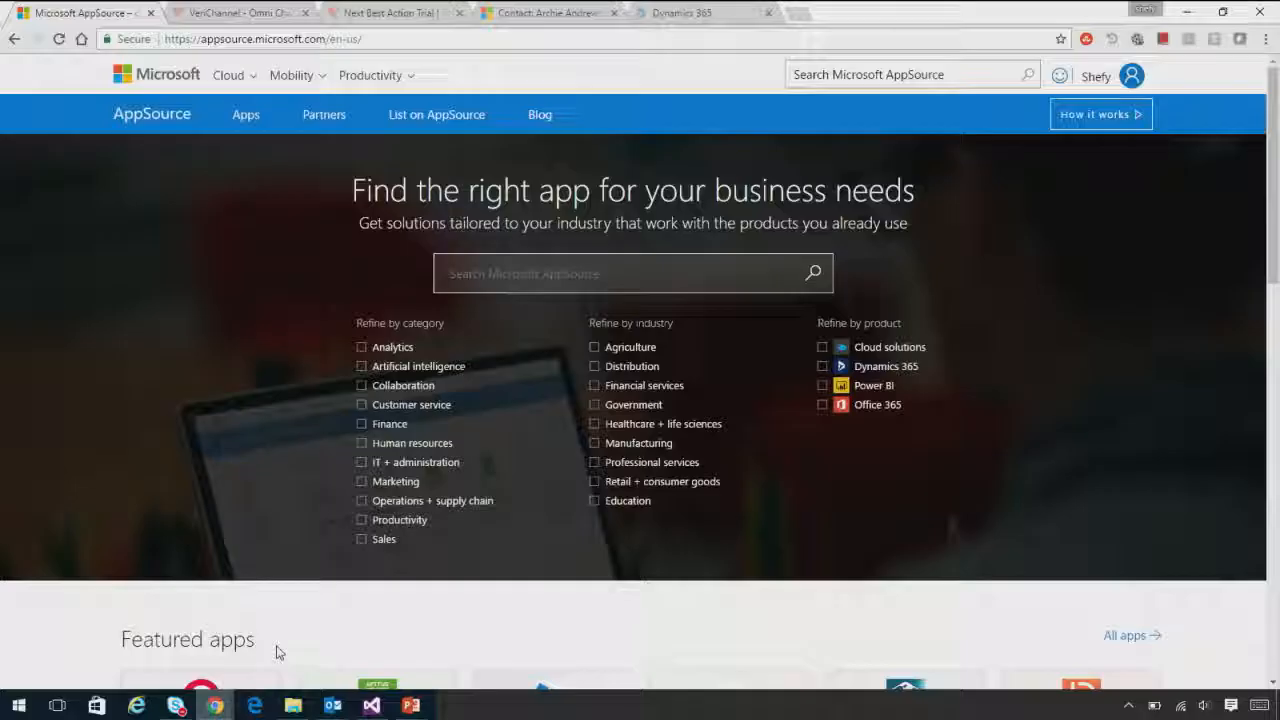
{"action": "left_click", "coordinate": [215, 706]}
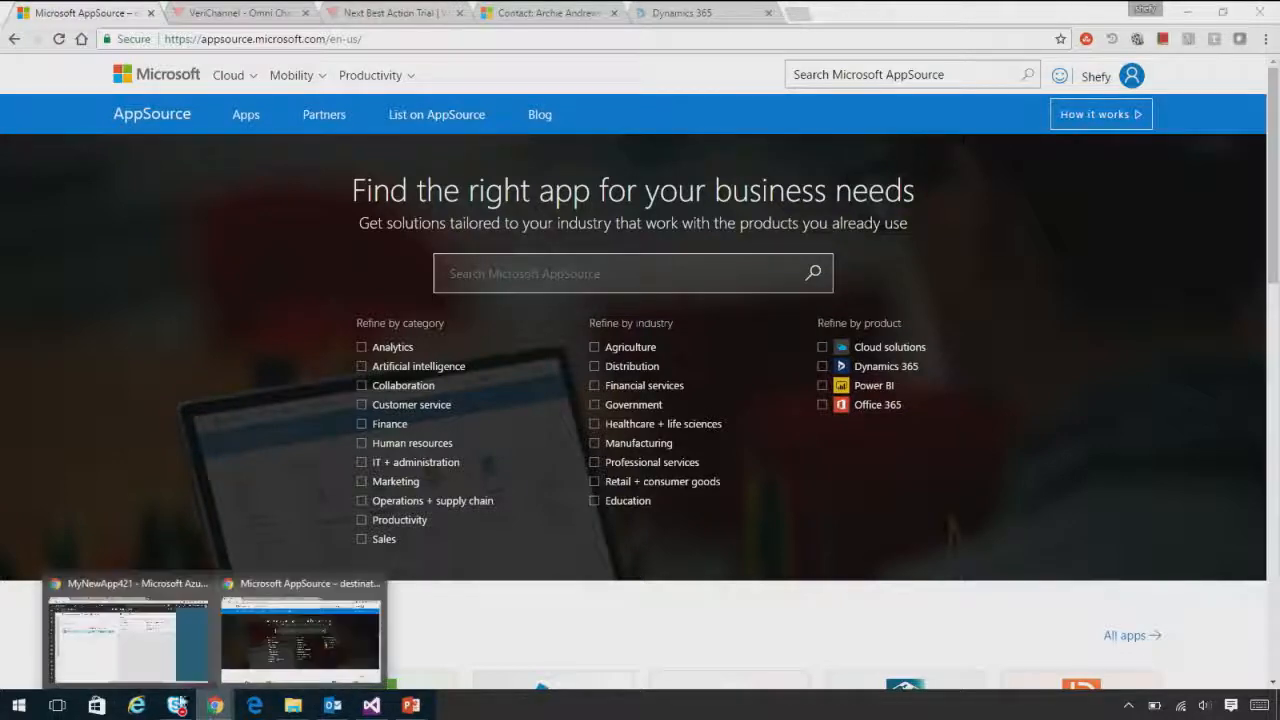
{"action": "left_click", "coordinate": [110, 635]}
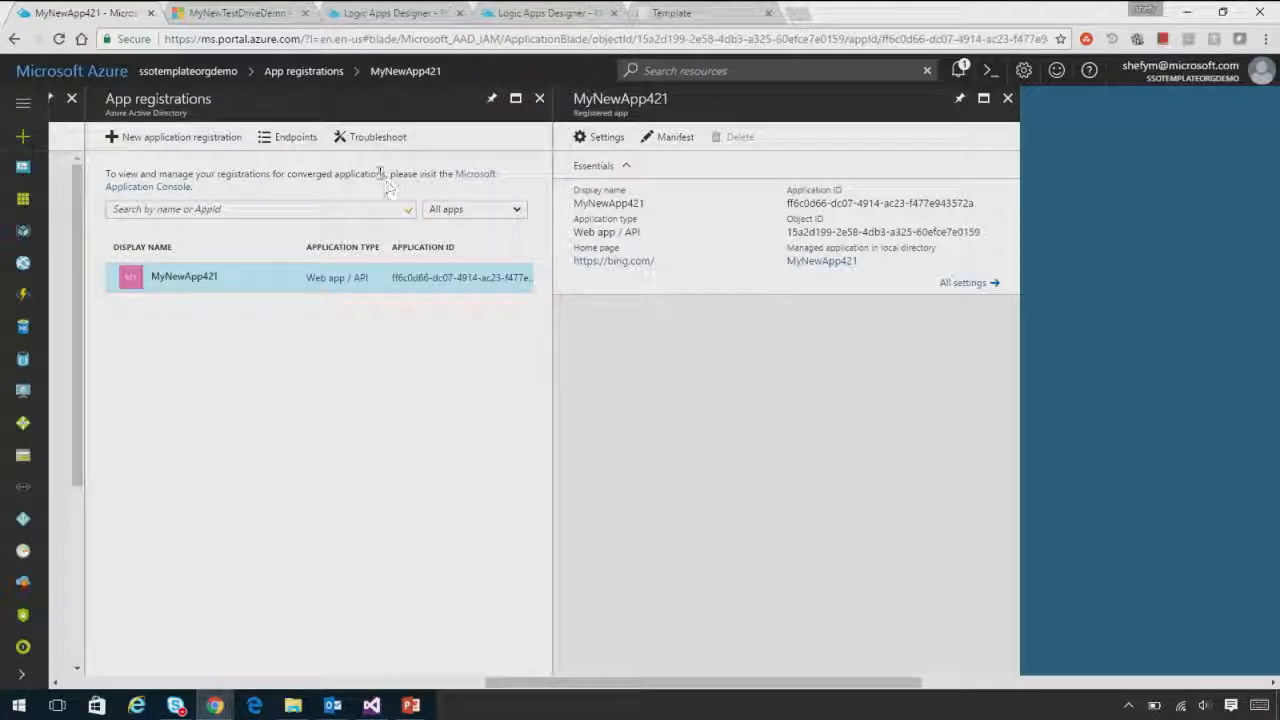
{"action": "left_click", "coordinate": [232, 12]}
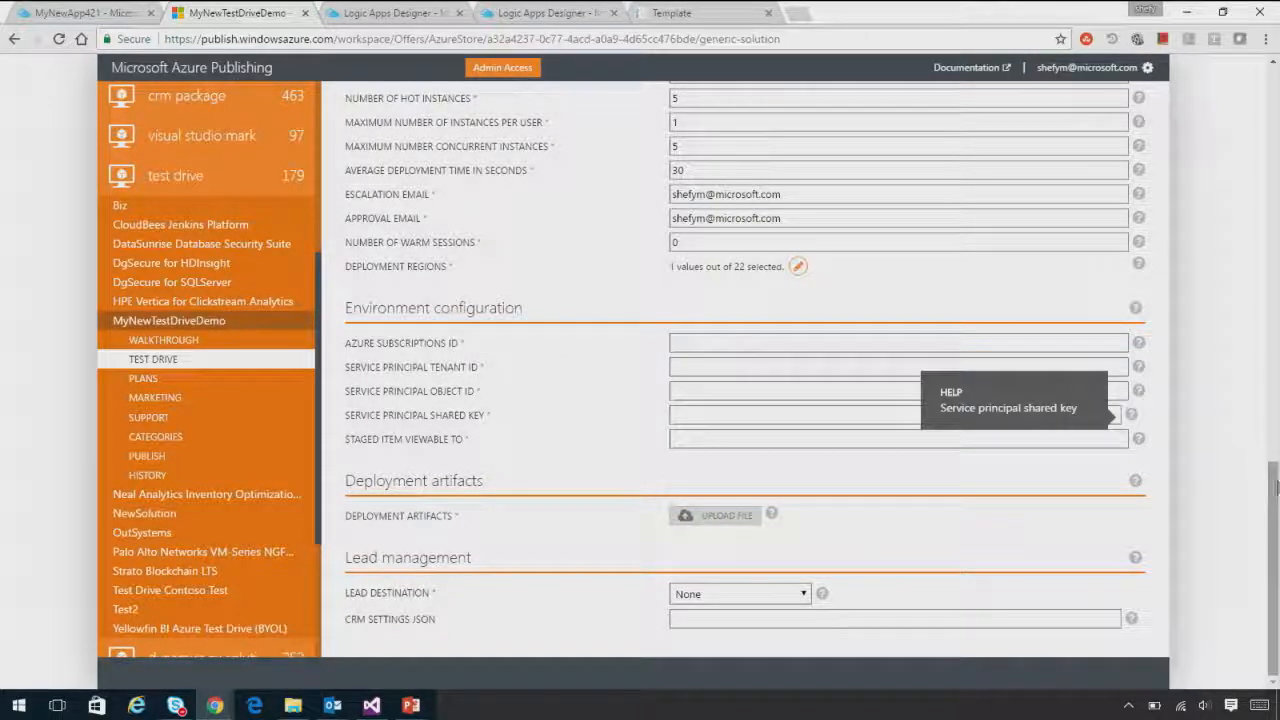
{"action": "left_click_drag", "start_coordinate": [1275, 486], "coordinate": [1274, 463]}
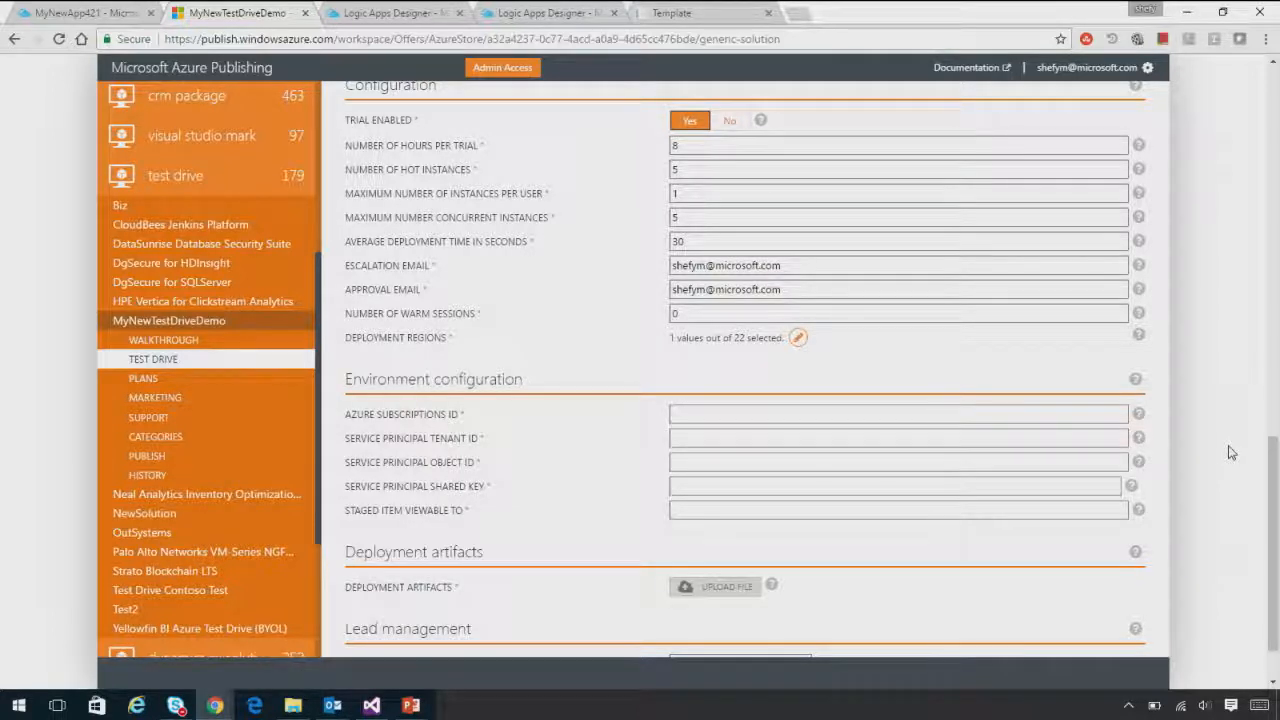
Try to set the number of hours per trial to 3
{"action": "left_click", "coordinate": [757, 145]}
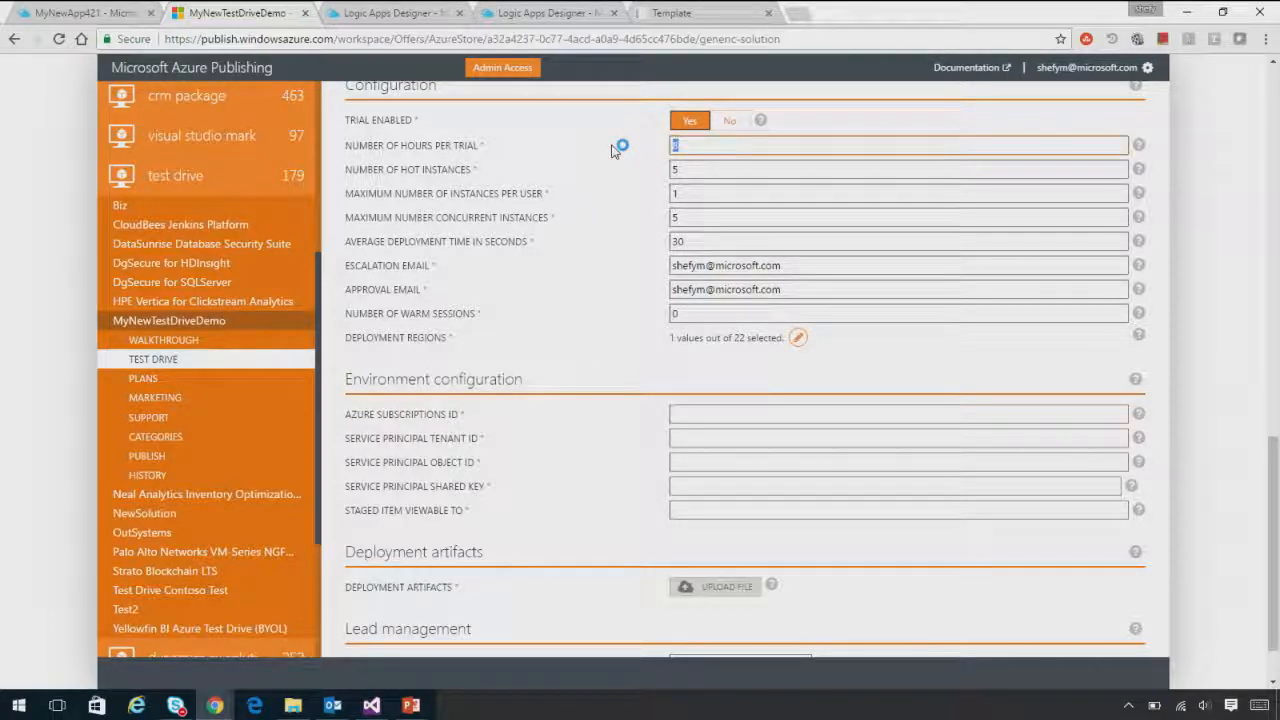
{"action": "type", "text": "3"}
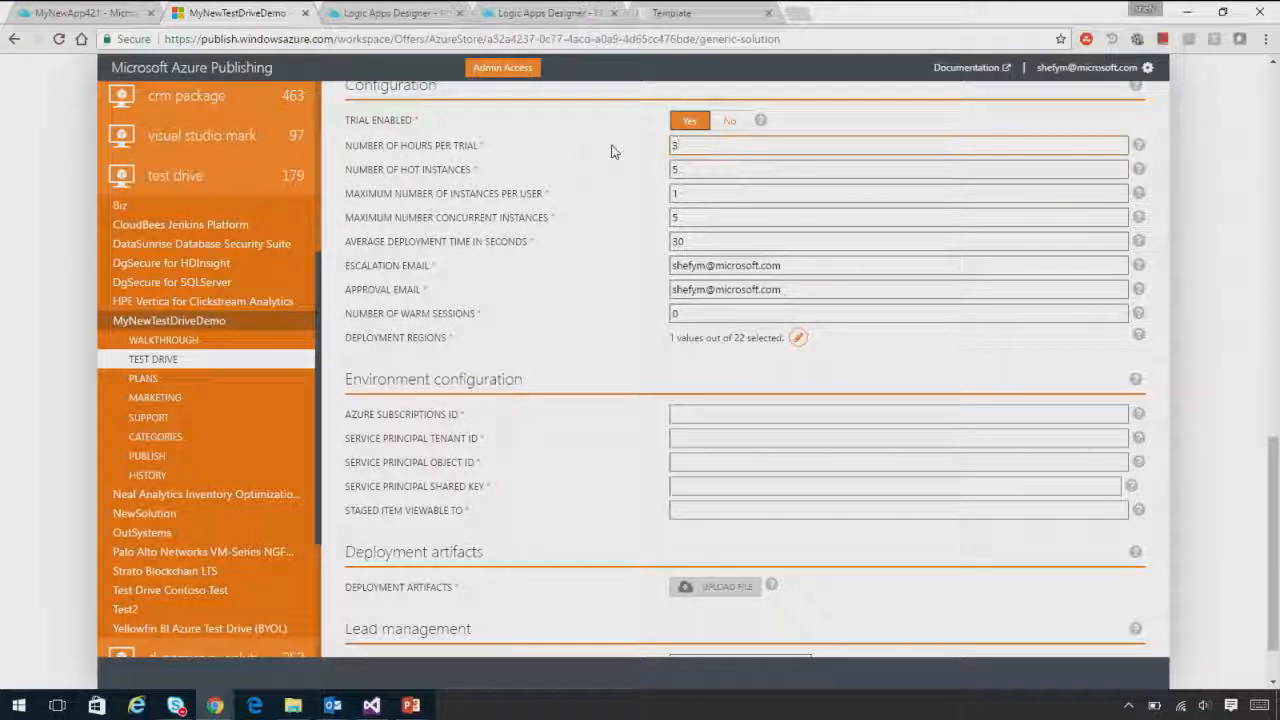
{"action": "left_click", "coordinate": [714, 170]}
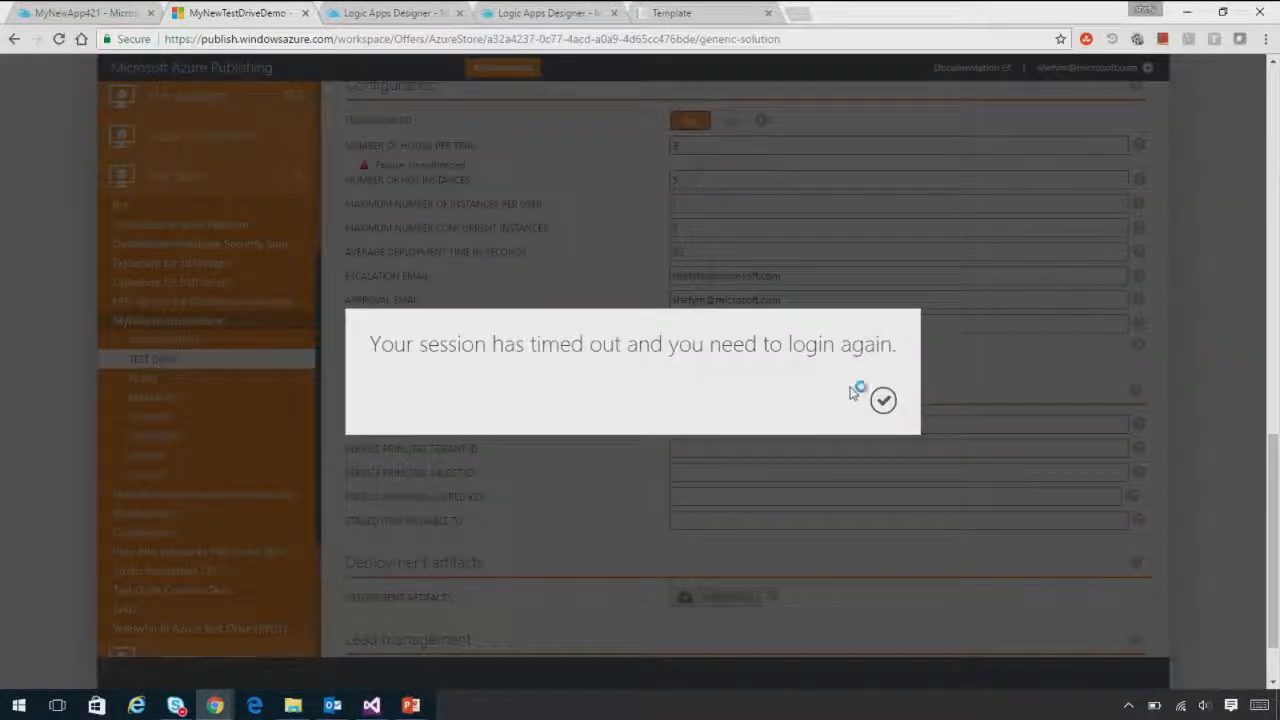
Log in to the publishing portal again and reopen the Configuration section of MyNewTestDriveDemo's Test Drive page
{"action": "left_click", "coordinate": [882, 401]}
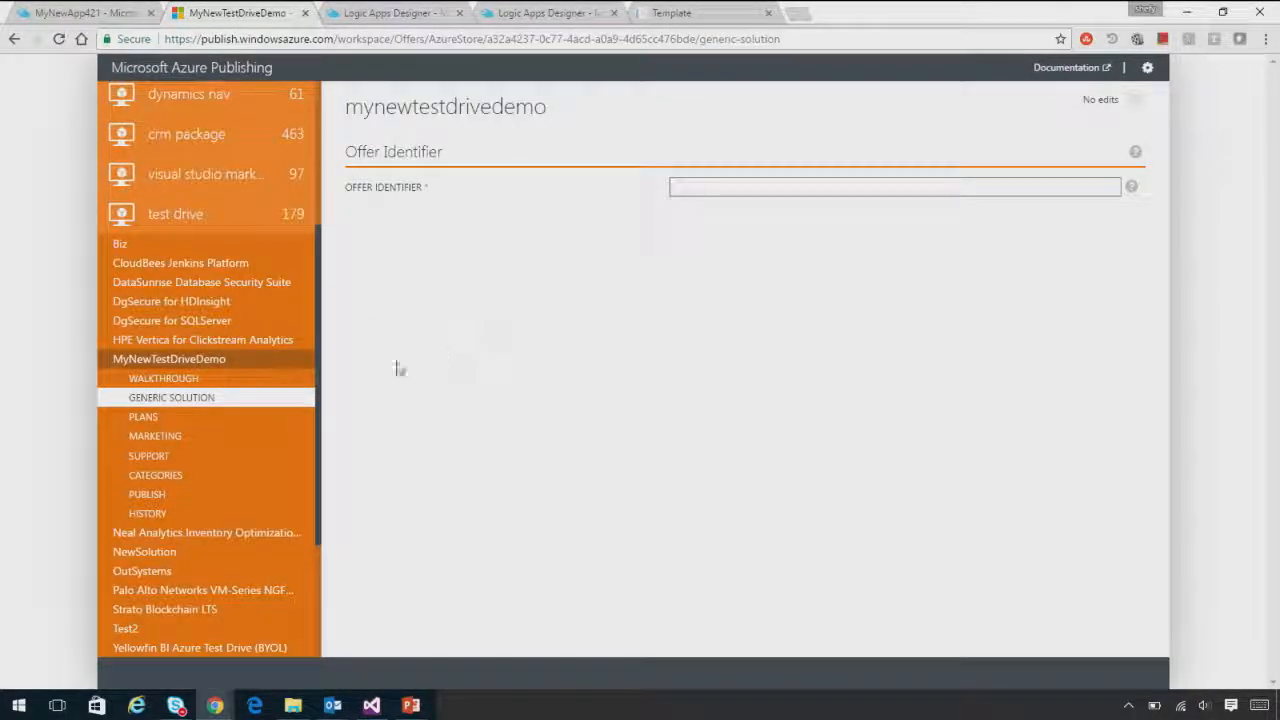
{"action": "left_click", "coordinate": [203, 416]}
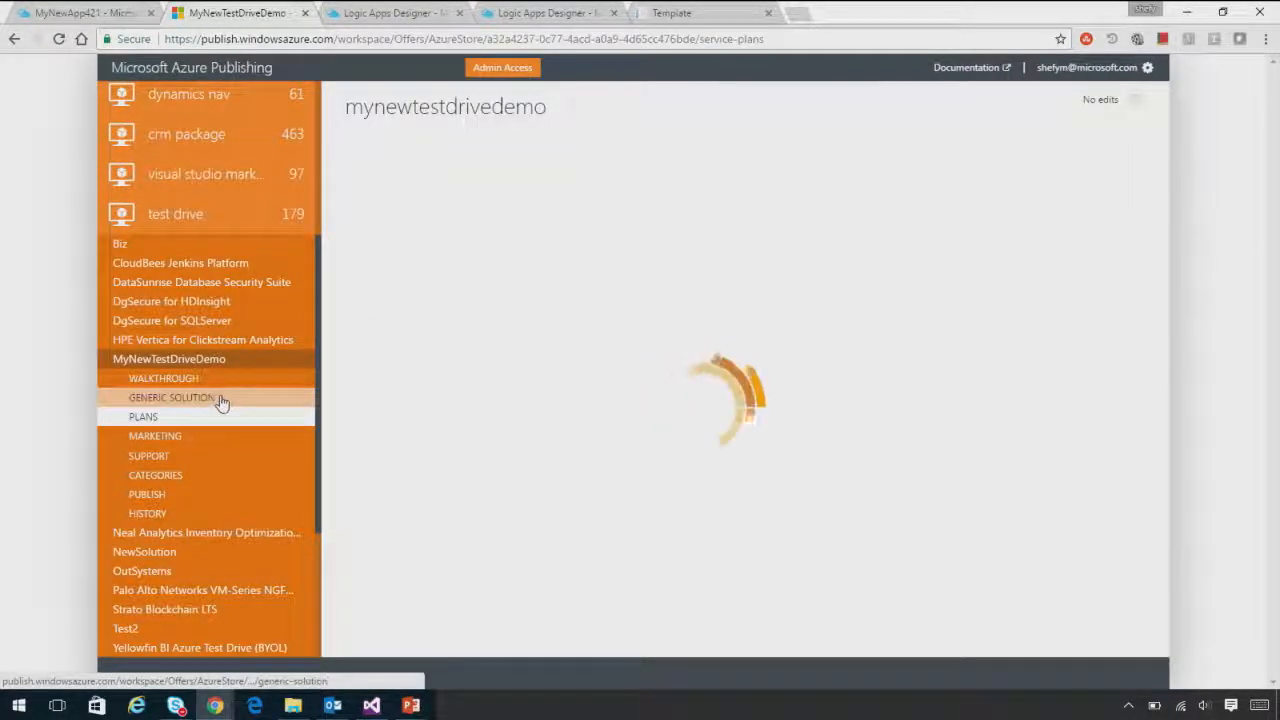
{"action": "left_click", "coordinate": [231, 400]}
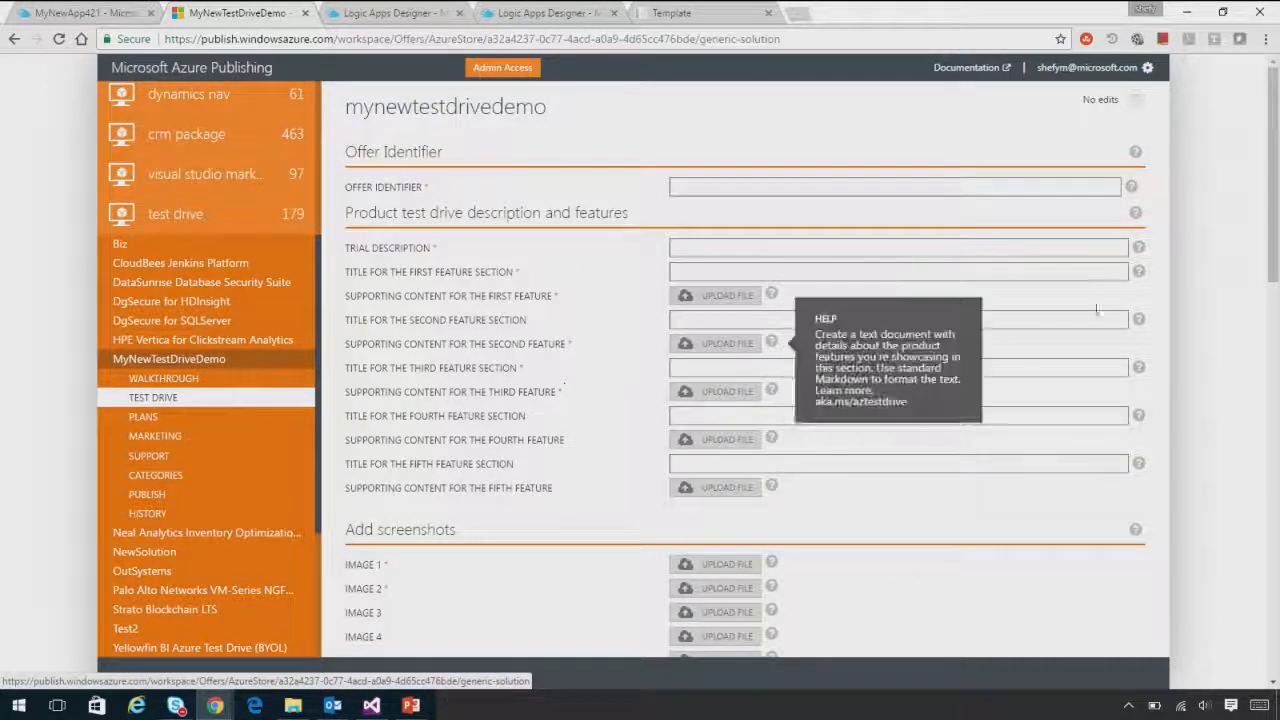
{"action": "left_click_drag", "start_coordinate": [1273, 245], "coordinate": [1275, 554]}
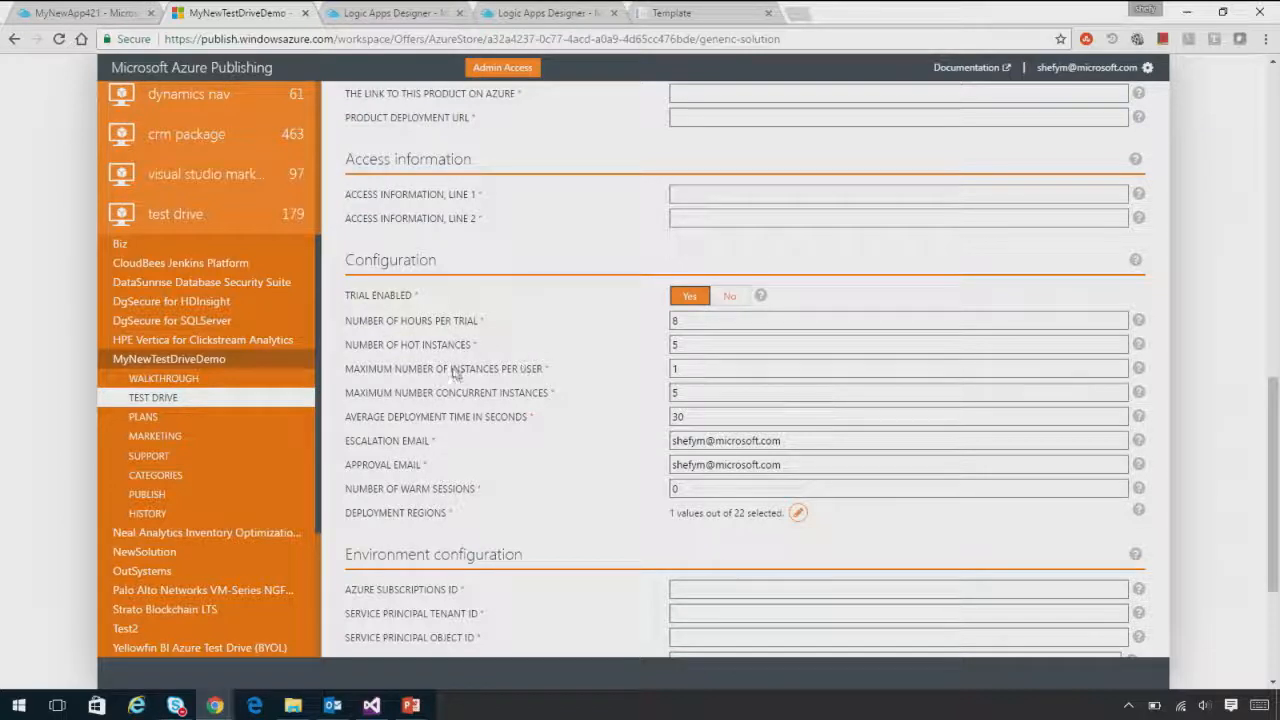
Review the hot instance, concurrent instance and environment configuration fields, and open the offer's Publish page
{"action": "left_click", "coordinate": [701, 346]}
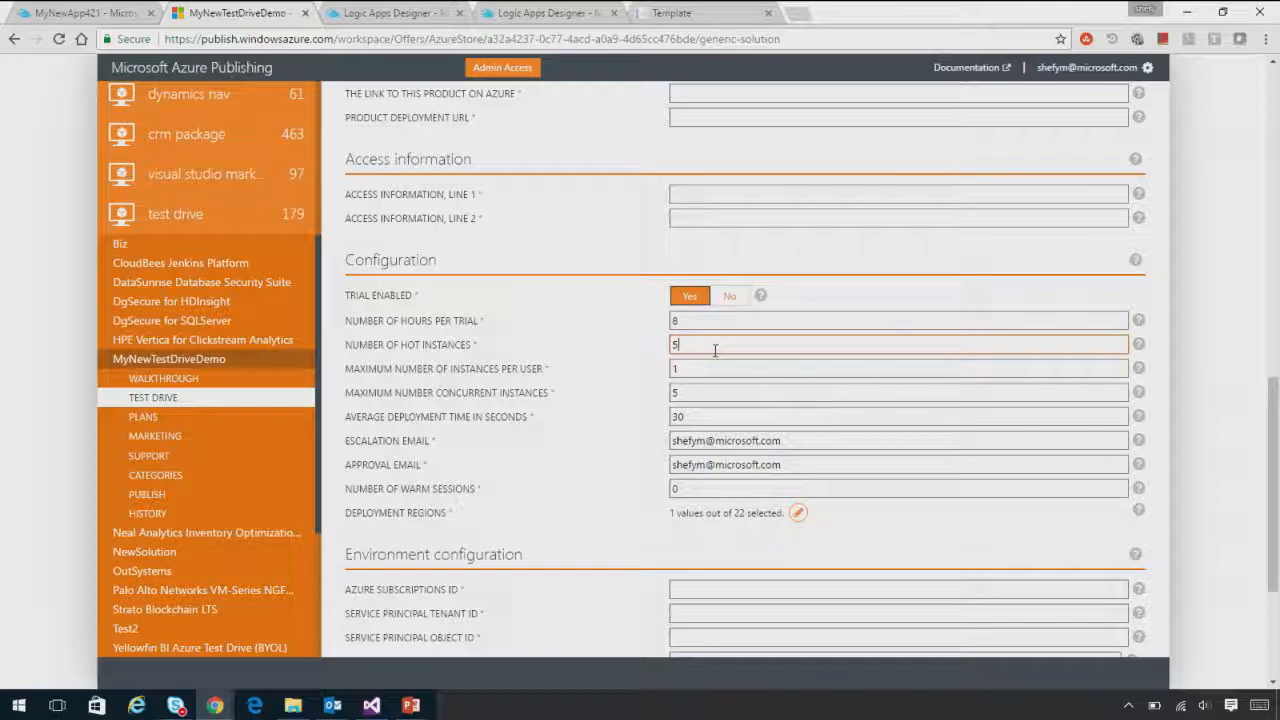
{"action": "left_click_drag", "start_coordinate": [716, 394], "coordinate": [654, 411]}
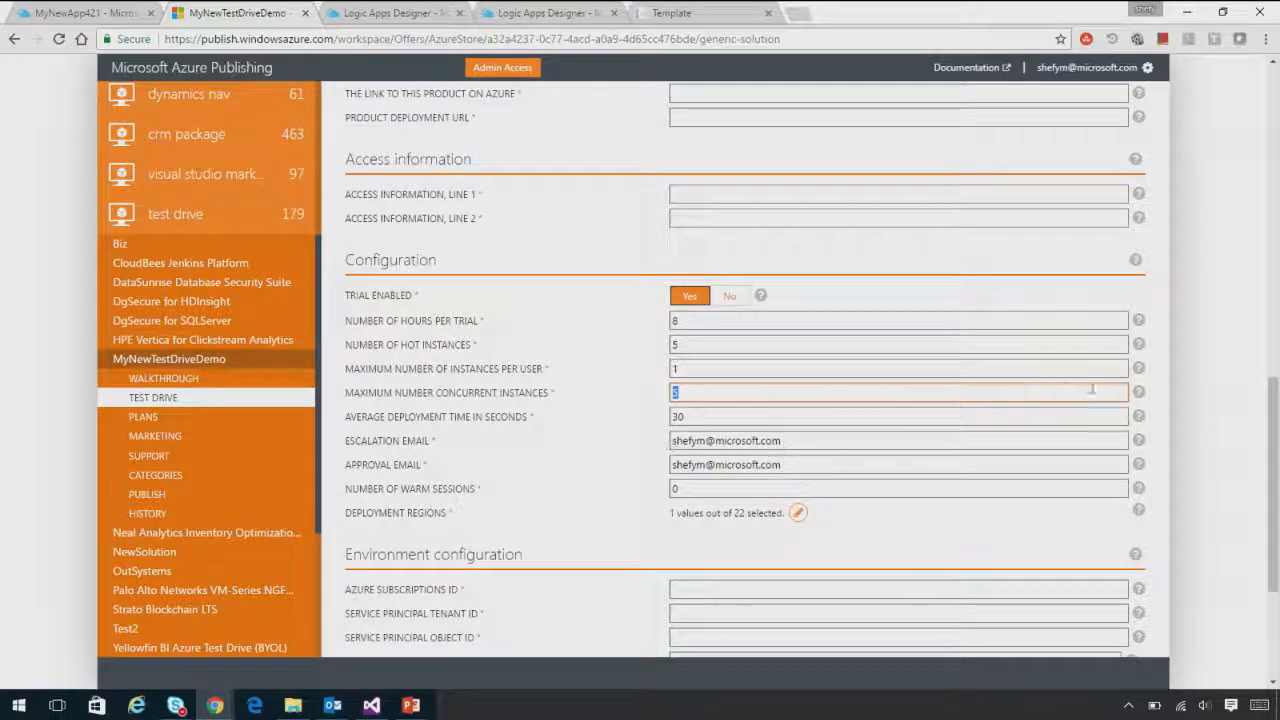
{"action": "left_click_drag", "start_coordinate": [1276, 457], "coordinate": [1277, 525]}
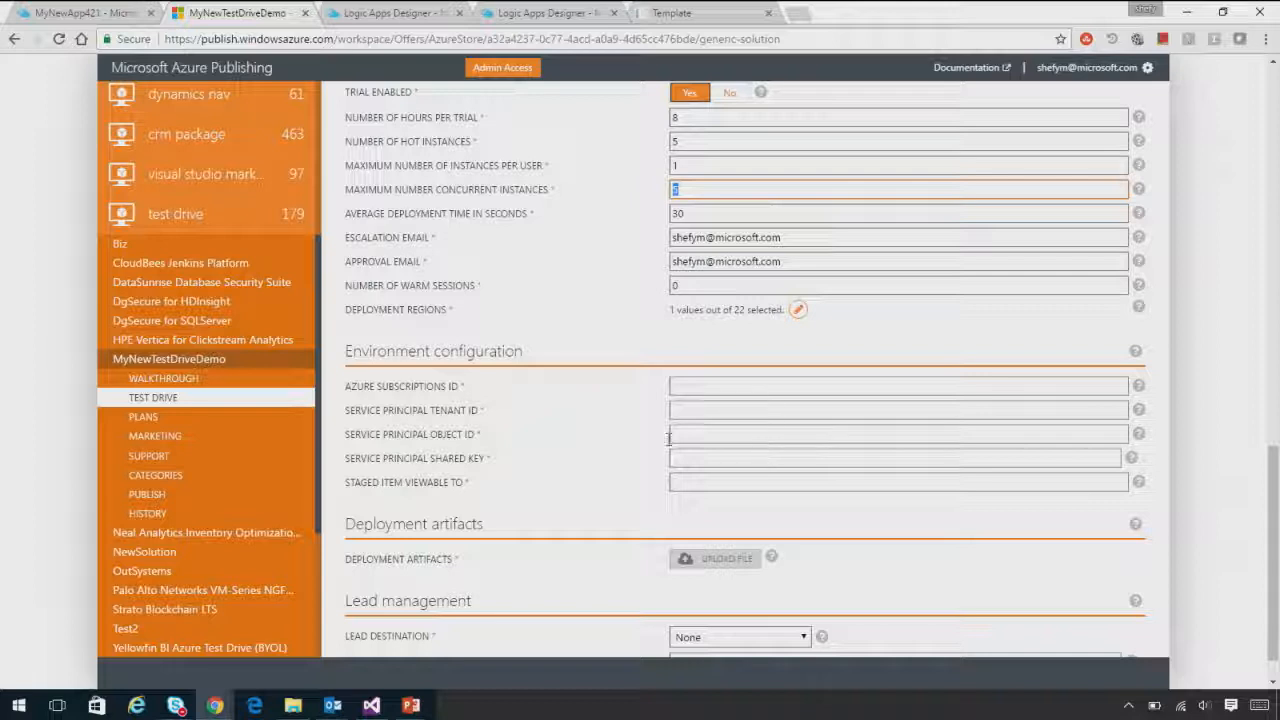
{"action": "left_click", "coordinate": [195, 494]}
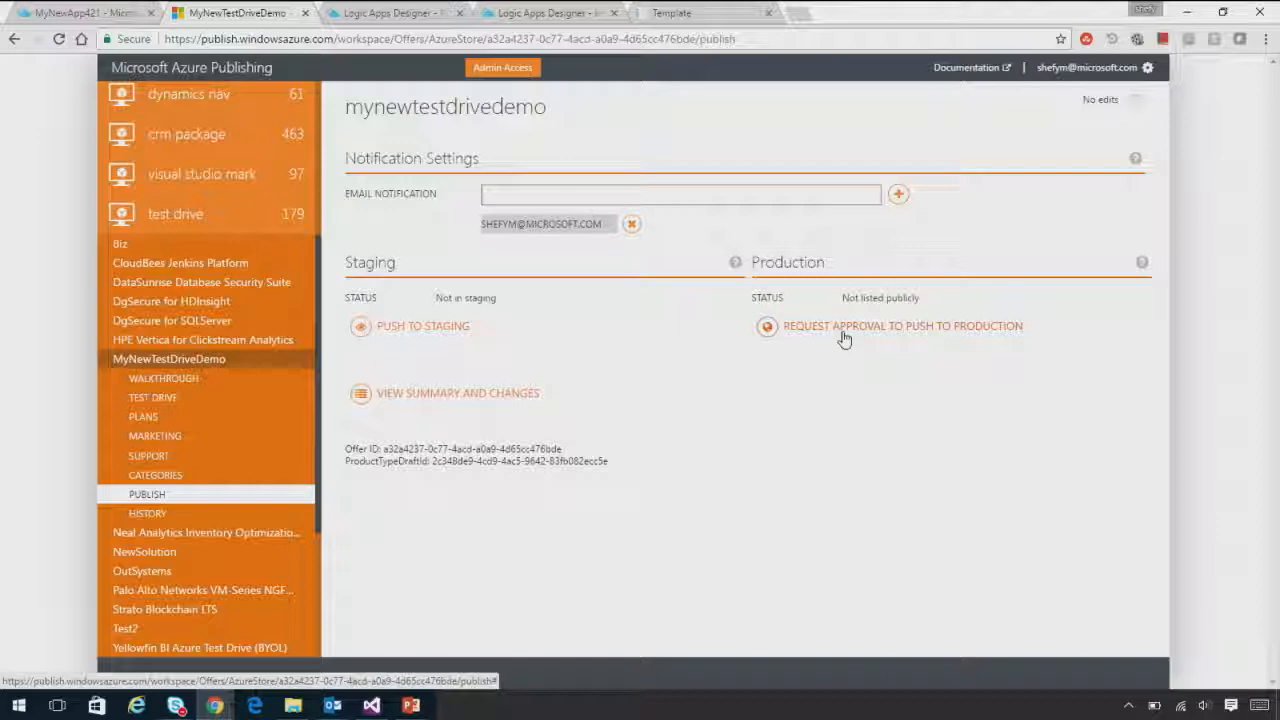
Switch to the PowerPoint slide show and advance to the "Scenario 2: Apps built on Dynamics 365" slide
{"action": "key", "text": "alt+Tab"}
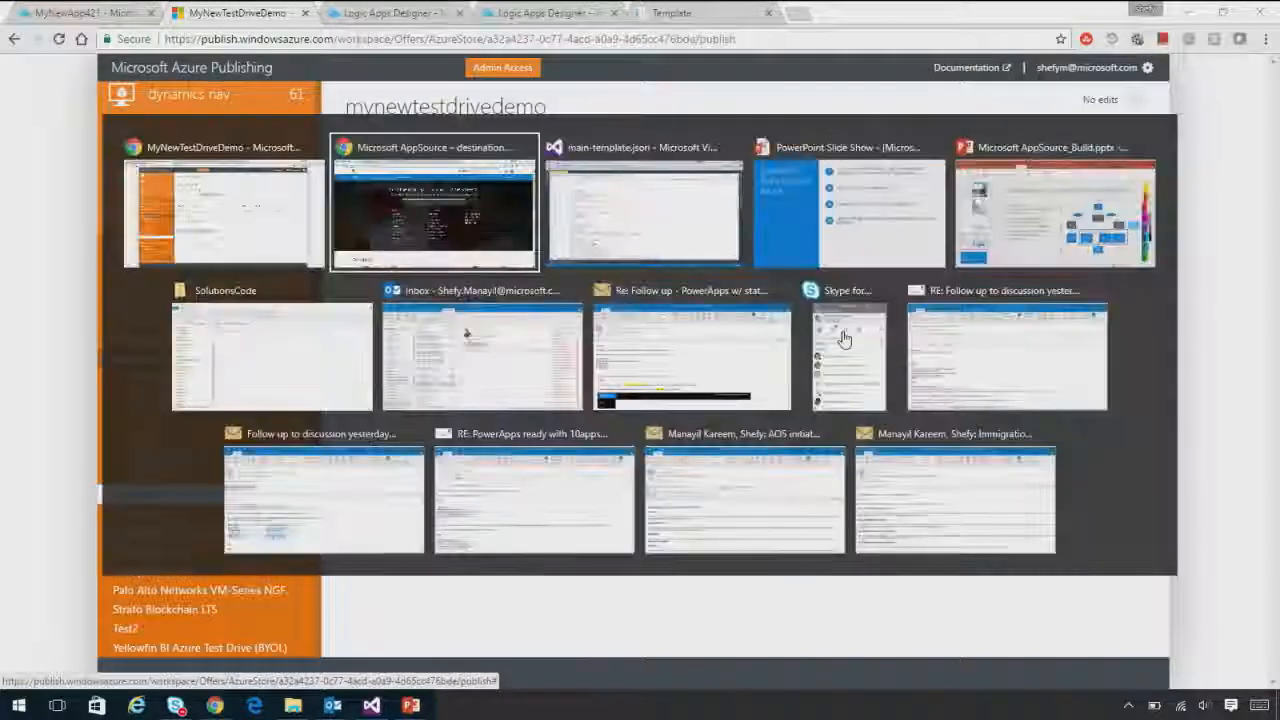
{"action": "key", "text": "alt+Tab"}
{"action": "key", "text": "alt+Tab"}
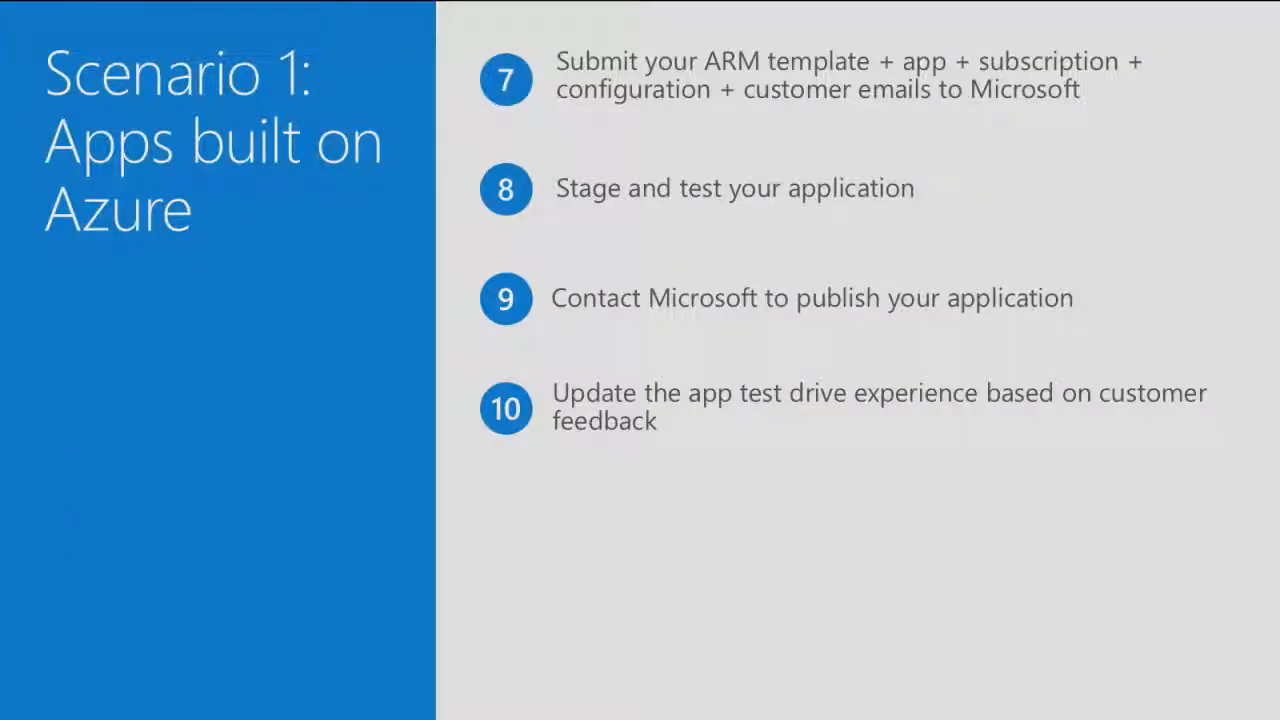
{"action": "key", "text": "Right"}
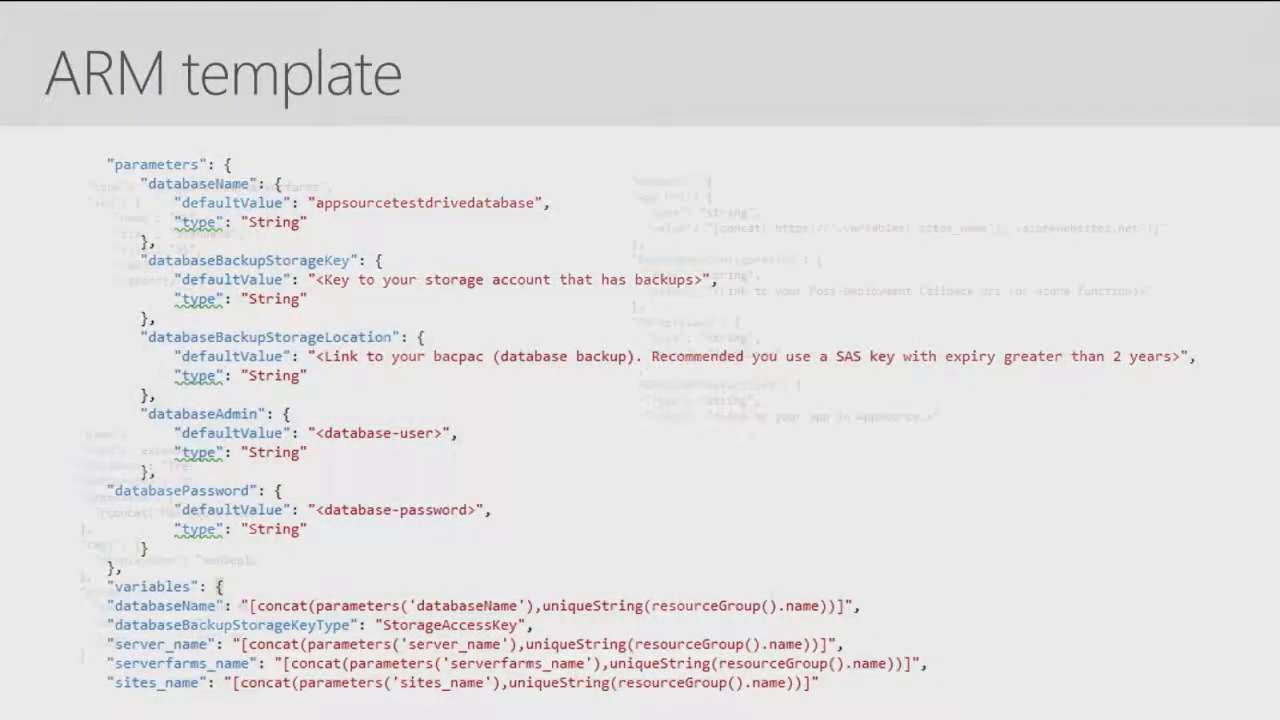
{"action": "key", "text": "Right"}
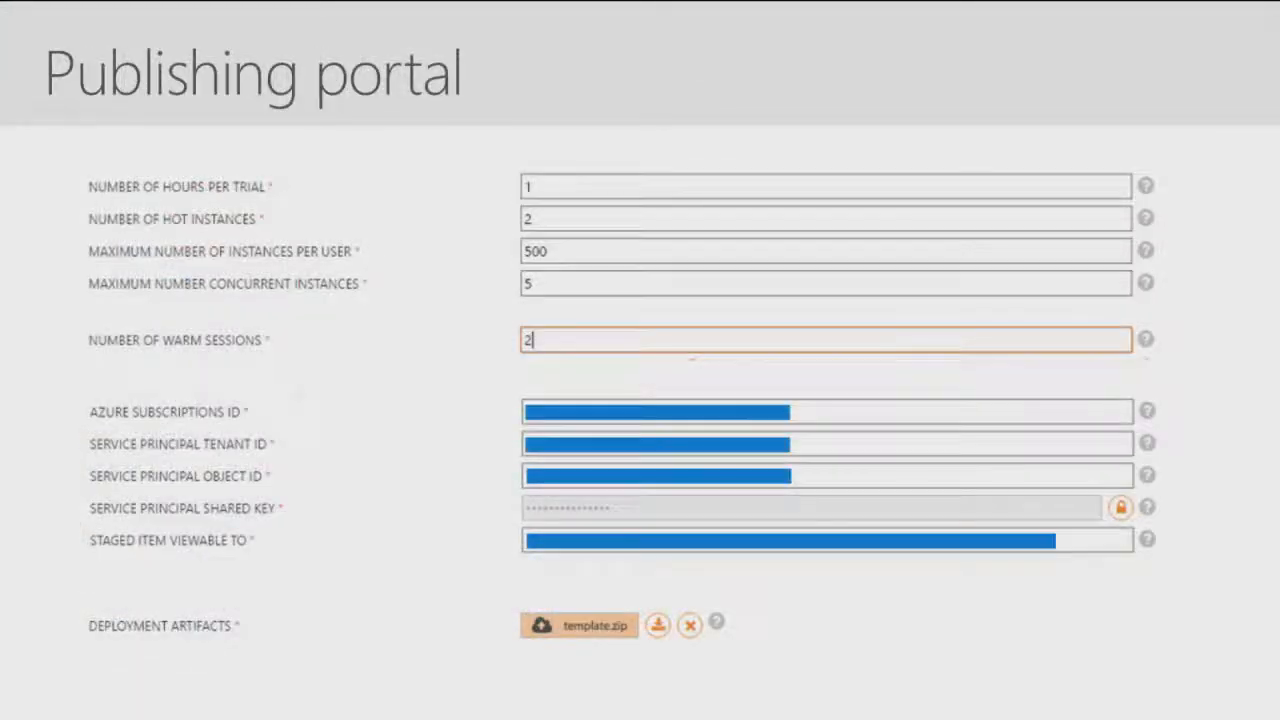
{"action": "key", "text": "Right"}
{"action": "key", "text": "Right"}
{"action": "key", "text": "Right"}
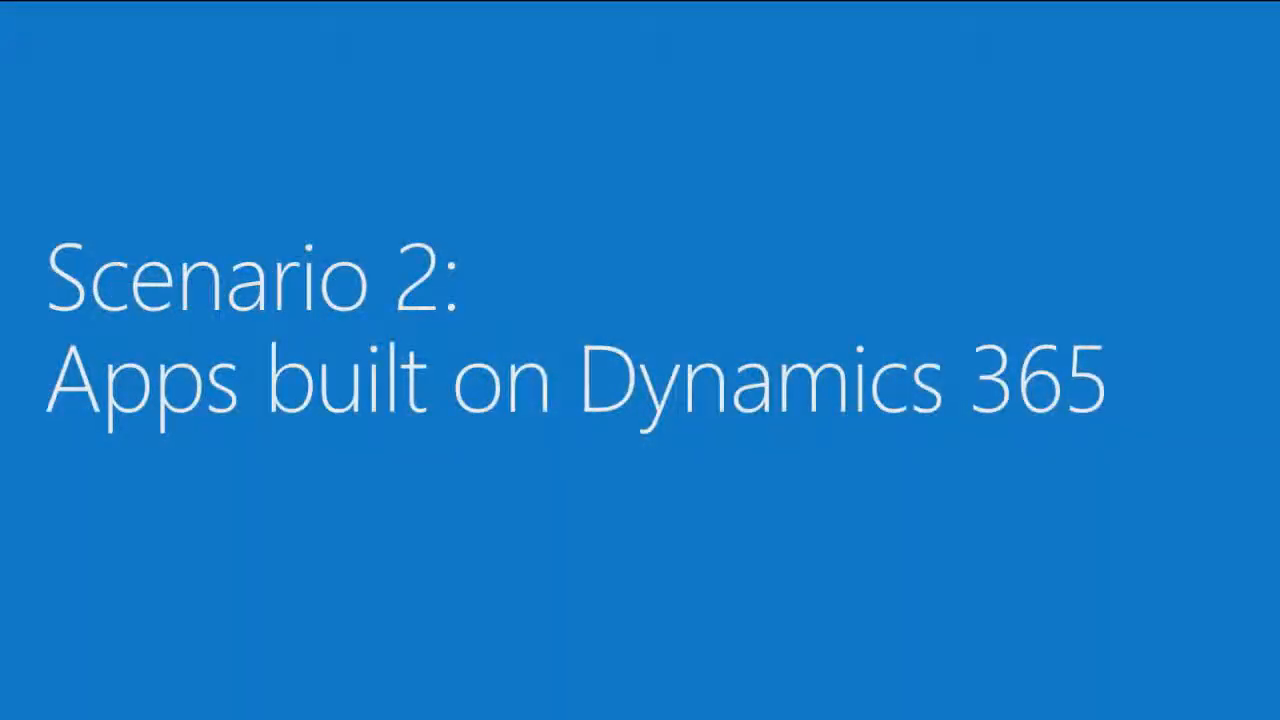